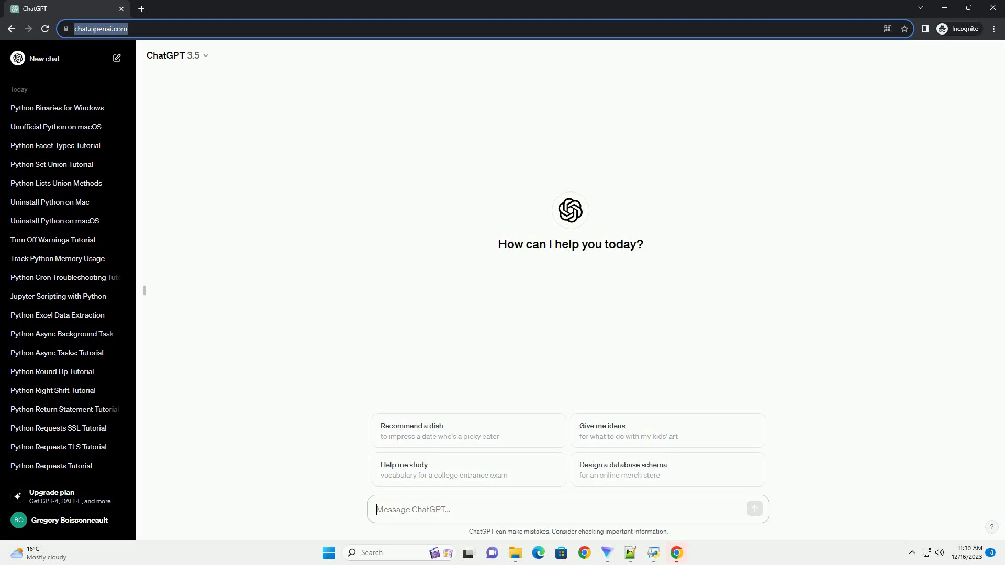
Submit the prompt requesting a PyAudio unofficial-binaries tutorial with code examples
key(Return)
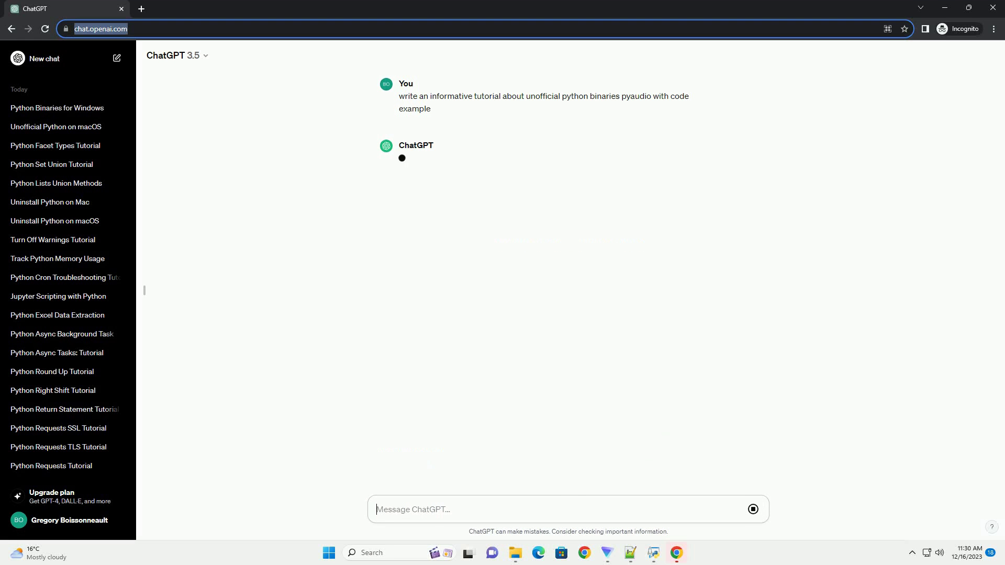